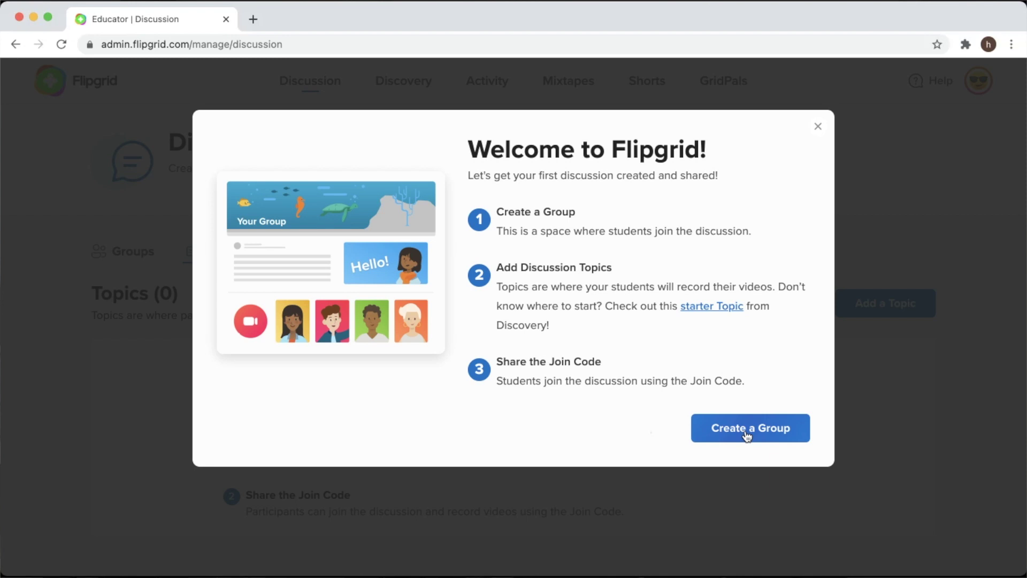
Start a new group from the welcome dialog and dismiss the 'Let's make a Group' overview
left_click(747, 435)
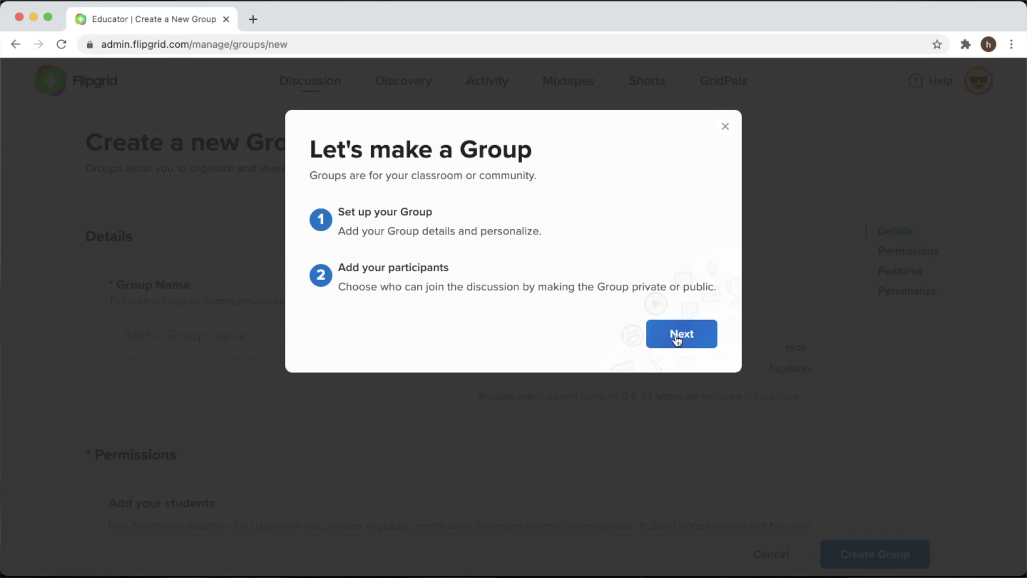
left_click(678, 338)
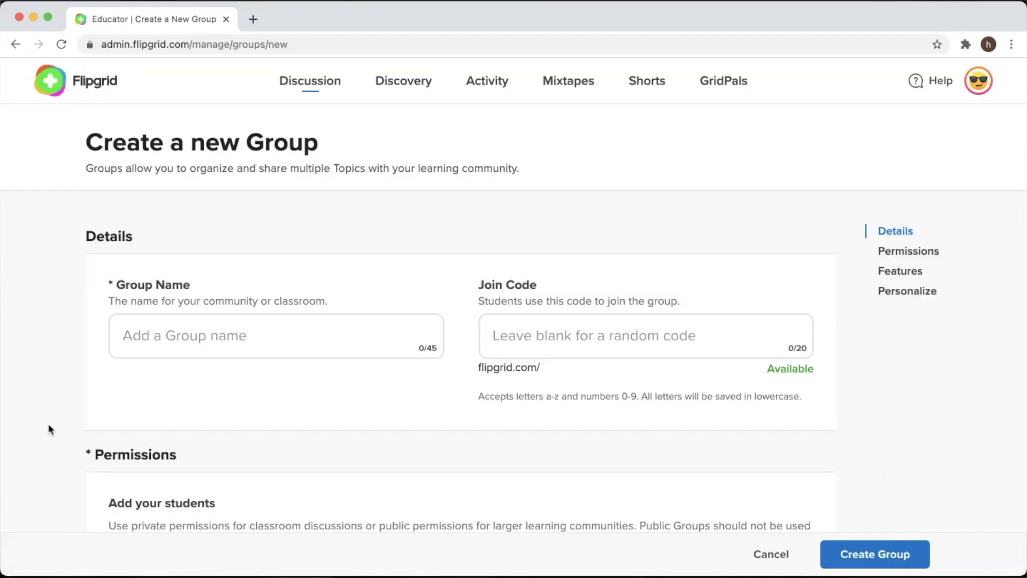
left_click(145, 347)
type("P")
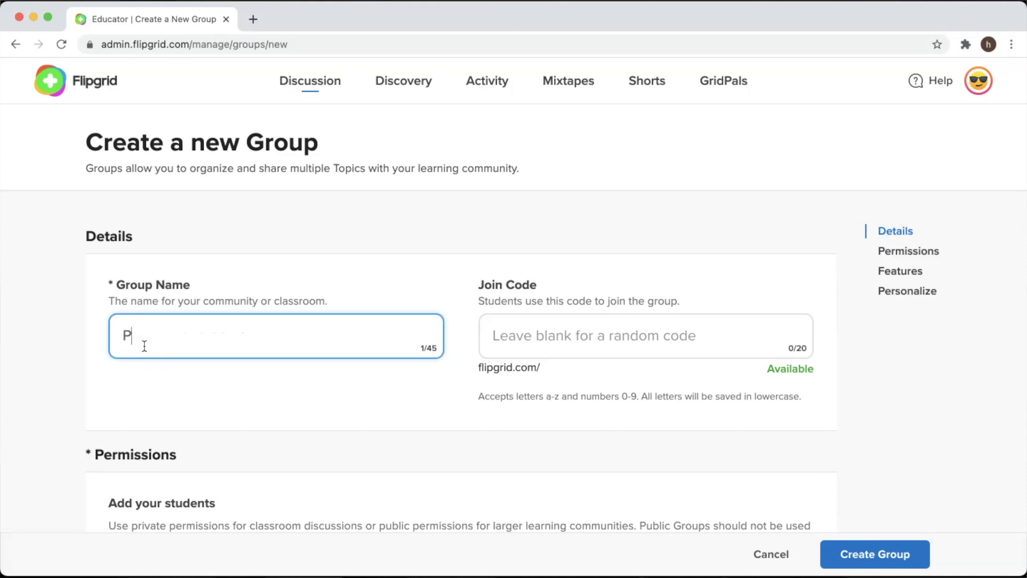
type("andas")
left_click(503, 330)
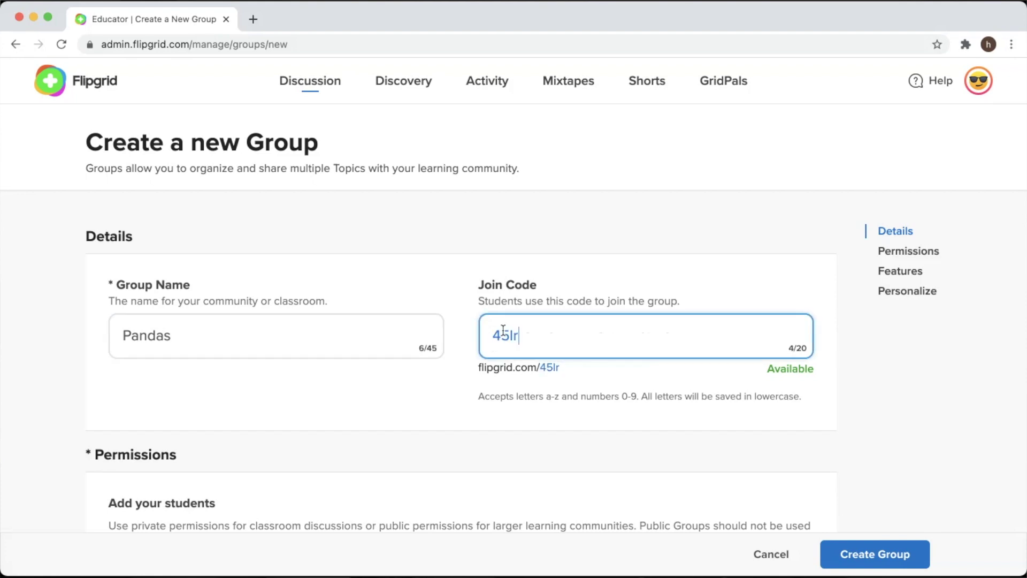
left_click(827, 399)
Set the group's permissions to Public
scroll(748, 437, "down", 5)
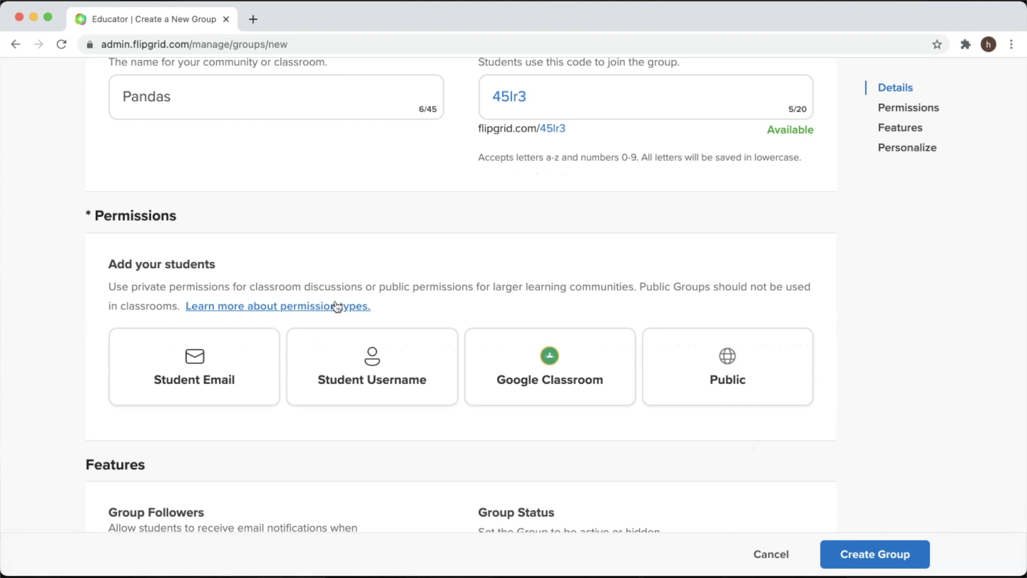
left_click(698, 378)
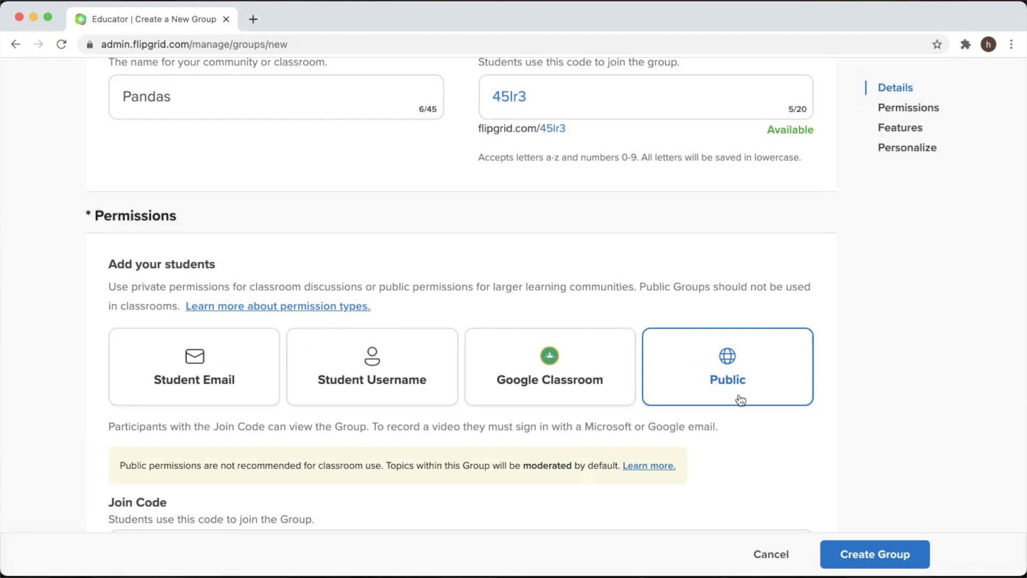
scroll(749, 457, "down", 3)
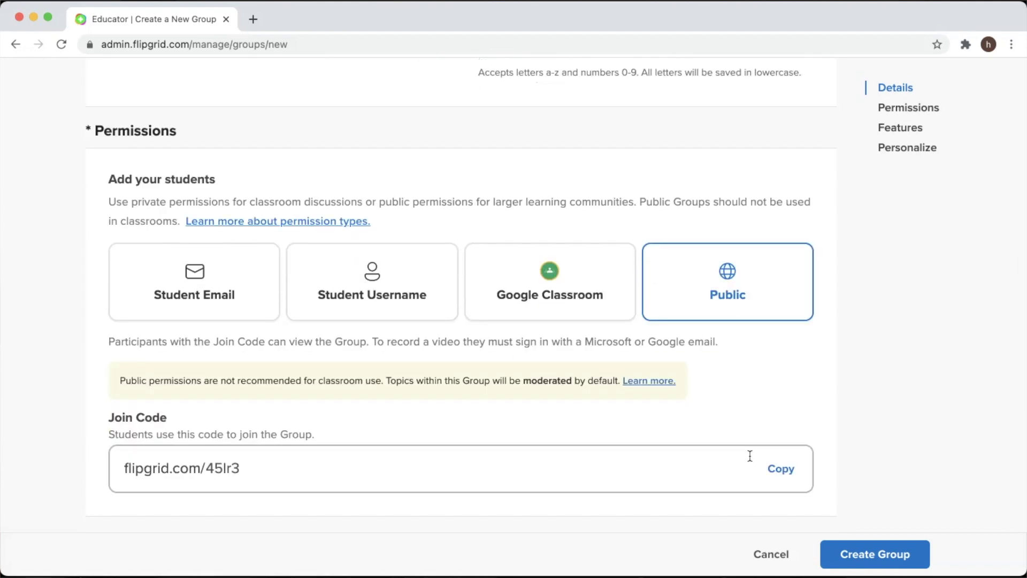
scroll(439, 422, "down", 3)
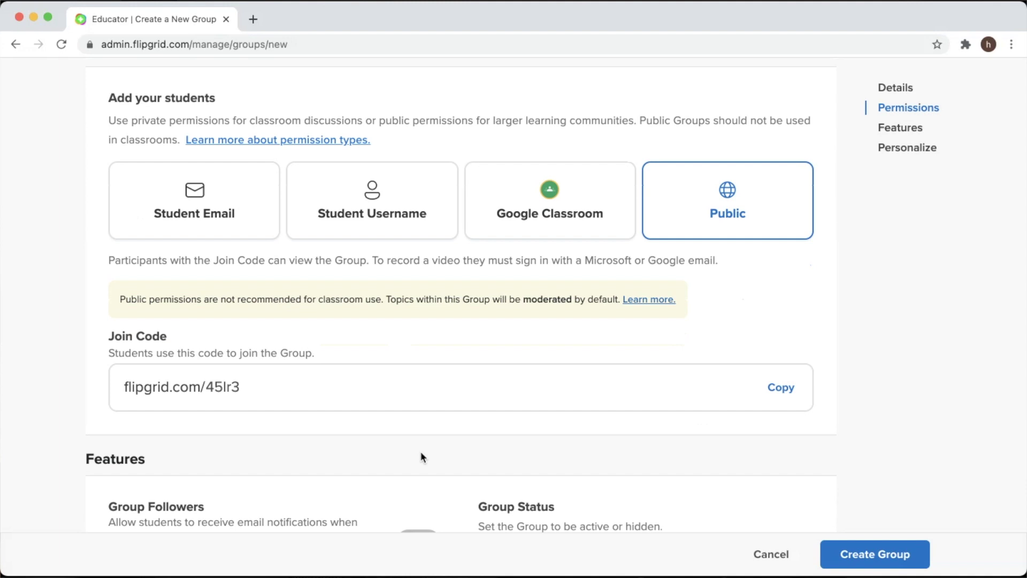
Keep the group status set to Active
scroll(370, 434, "down", 5)
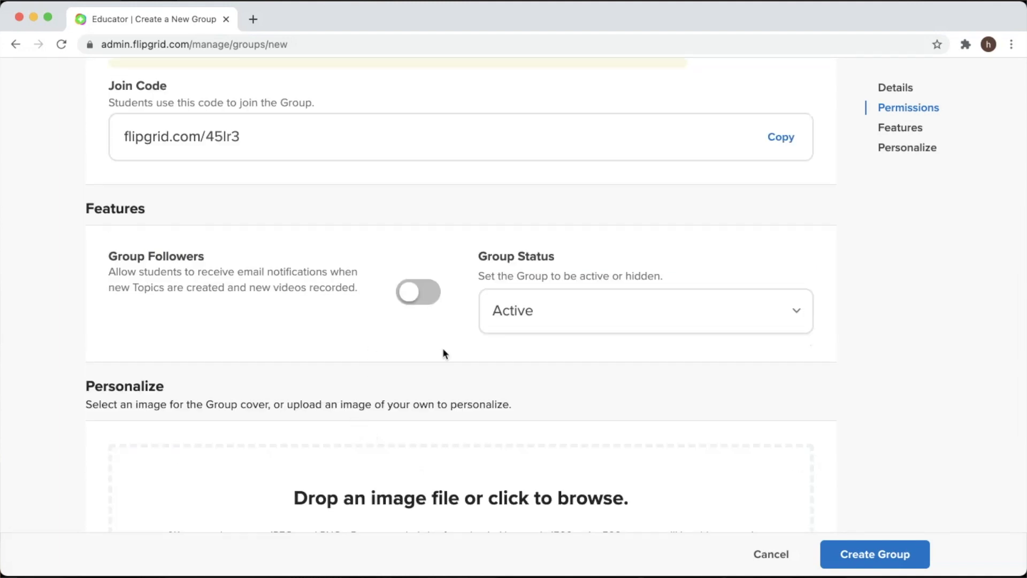
left_click(542, 318)
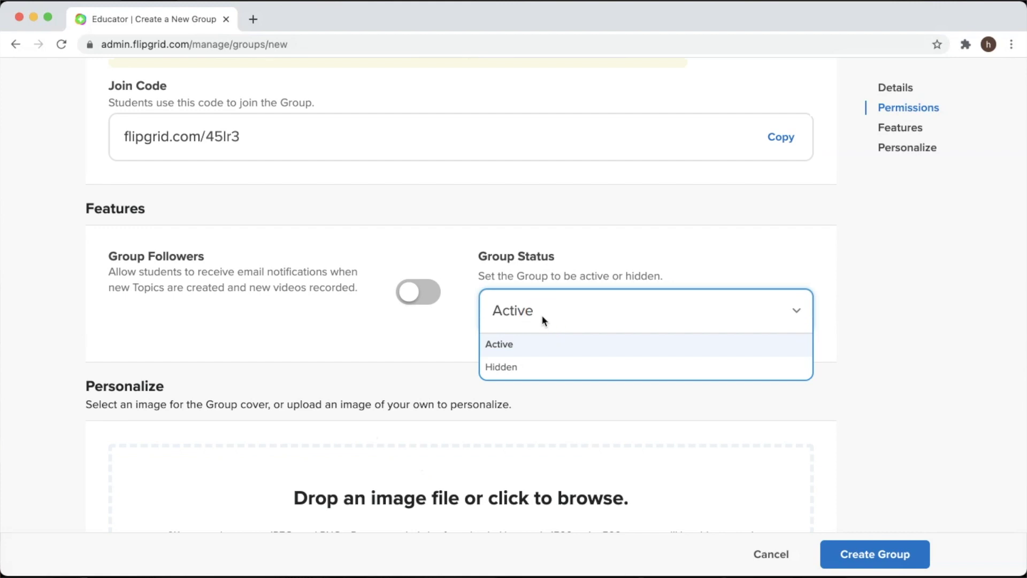
left_click(542, 318)
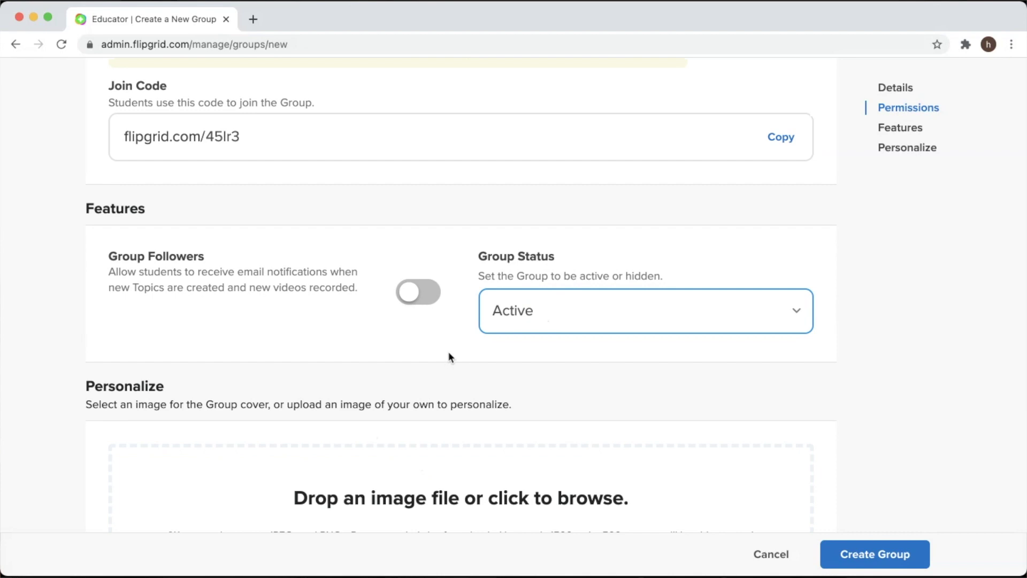
Choose the pink landscape with purple terraced shapes from Featured as the cover image
scroll(422, 455, "up", 5)
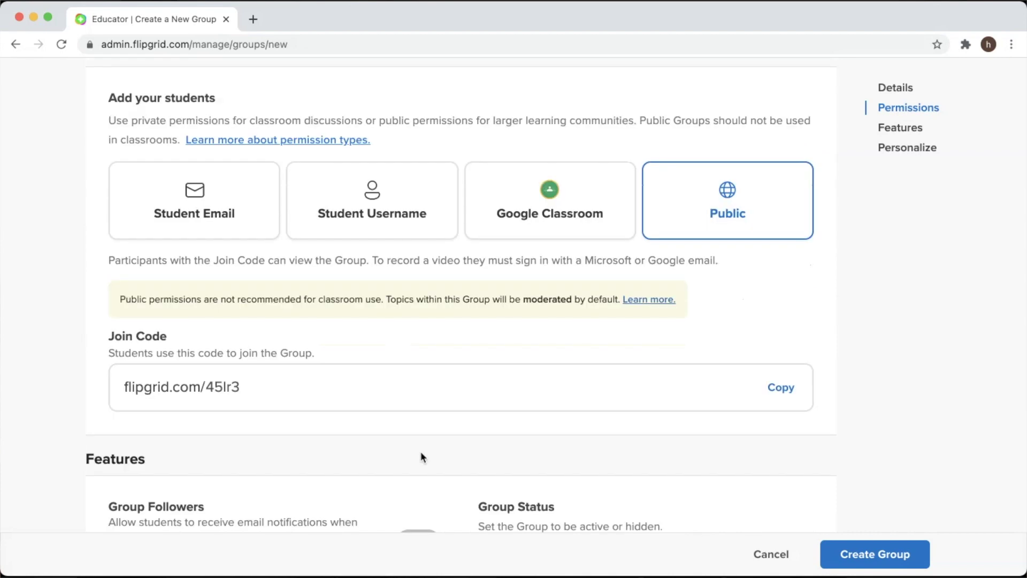
scroll(417, 457, "down", 15)
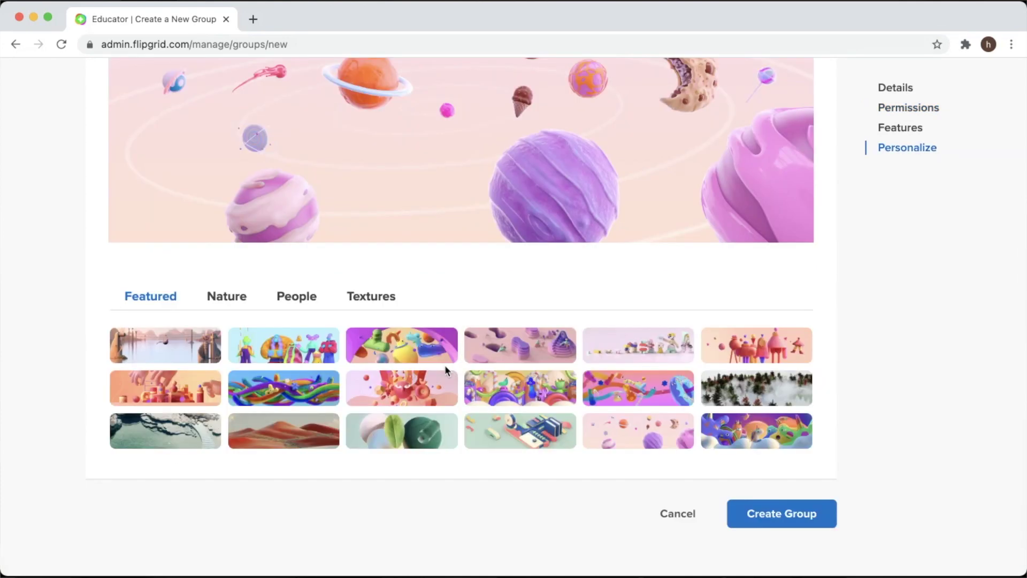
scroll(445, 365, "up", 1)
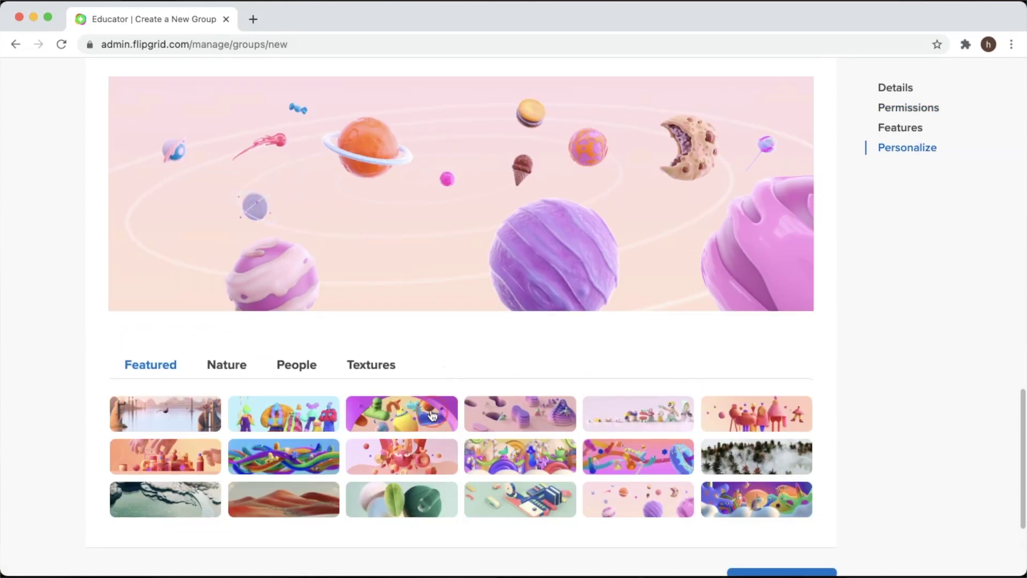
left_click(495, 420)
scroll(509, 408, "up", 3)
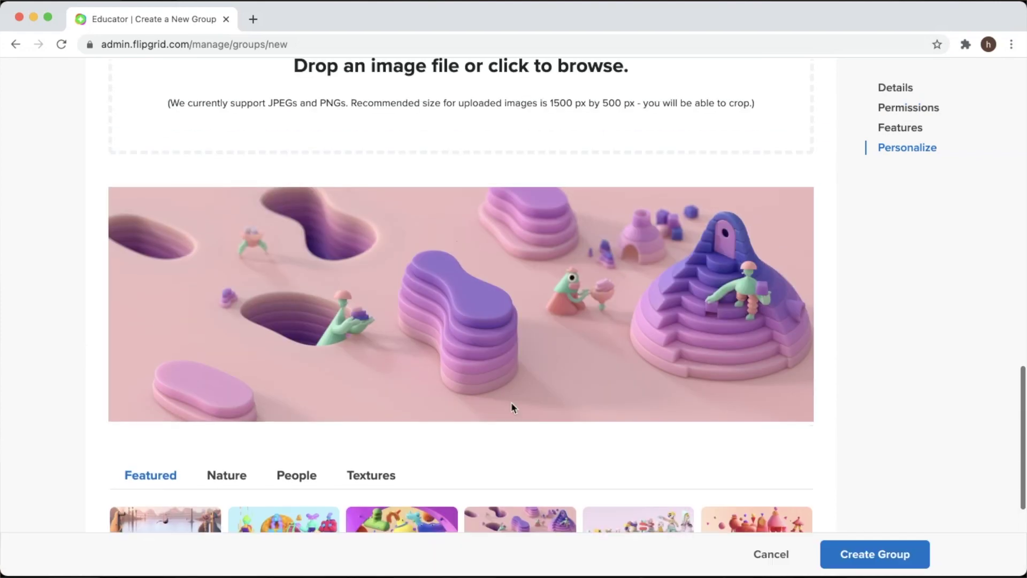
scroll(511, 403, "up", 3)
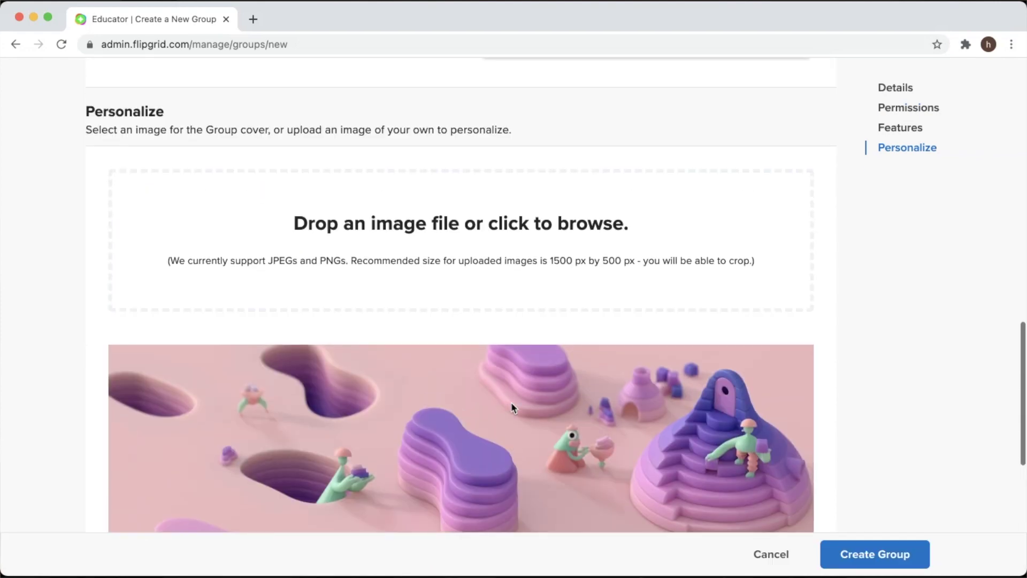
scroll(511, 402, "down", 10)
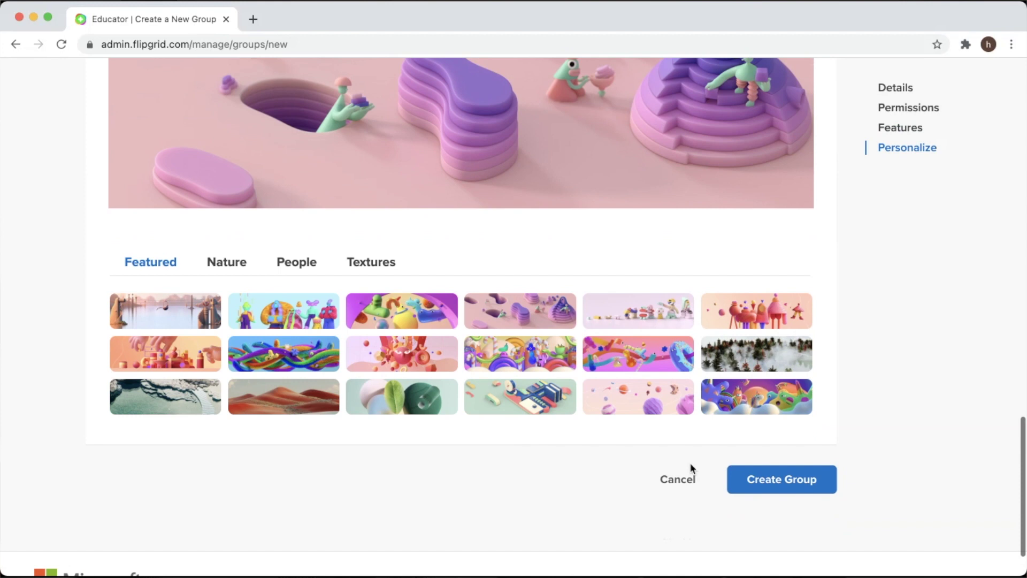
Create the Pandas group and begin titling the new topic 'Learner Profile Attributes'
left_click(744, 478)
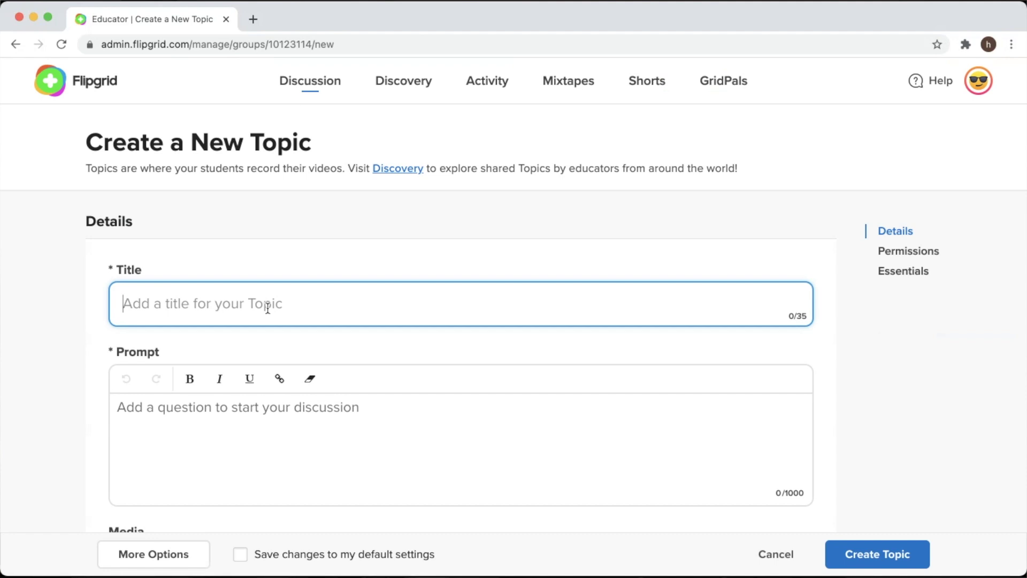
type("Learne")
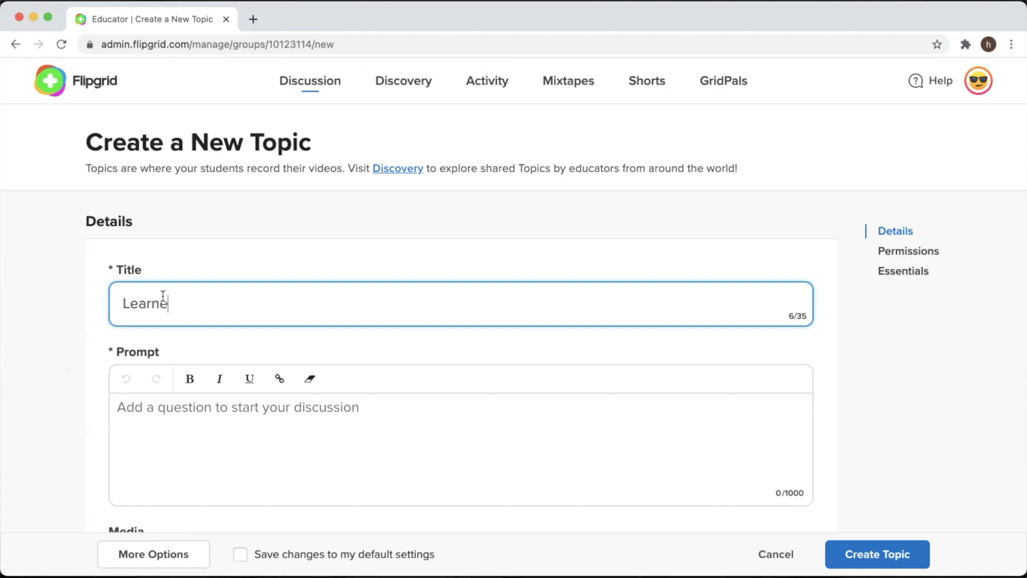
type("r Profile A")
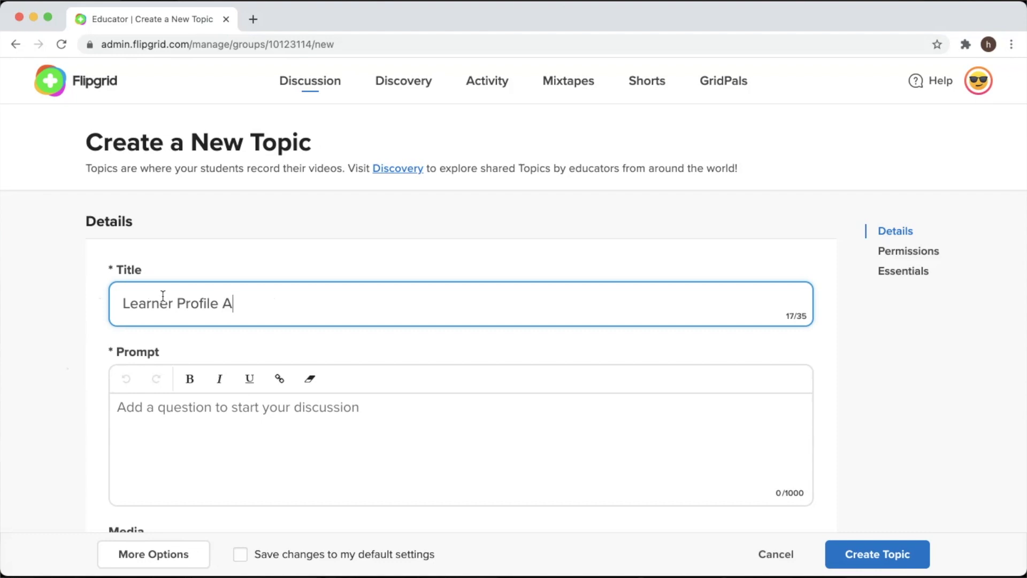
type("ttribut")
Finish the title and set the prompt to 'Record yourselves explaining a learner profile attribute you exhibited during the weekend.'
type("es")
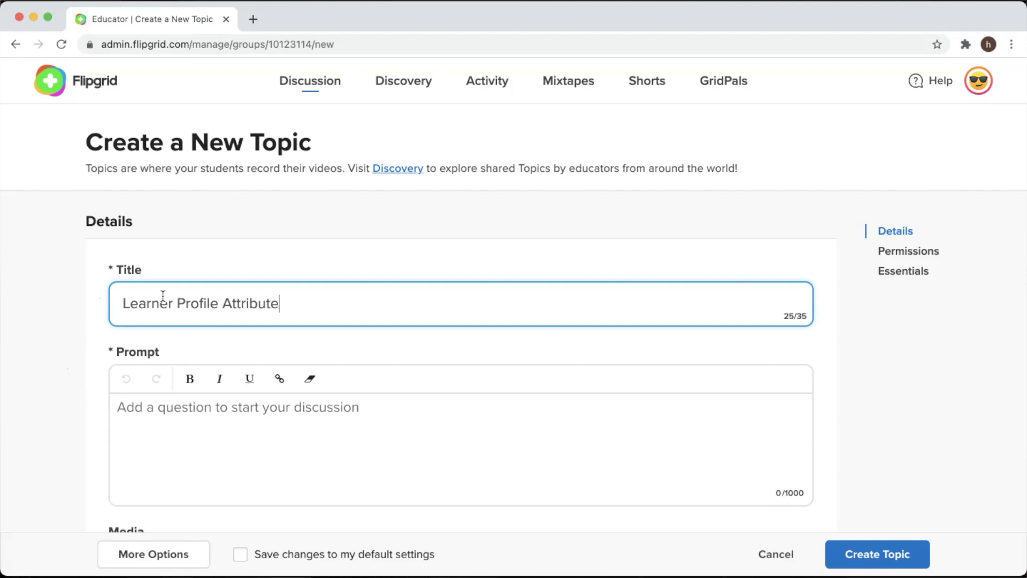
left_click(122, 342)
type("Record ")
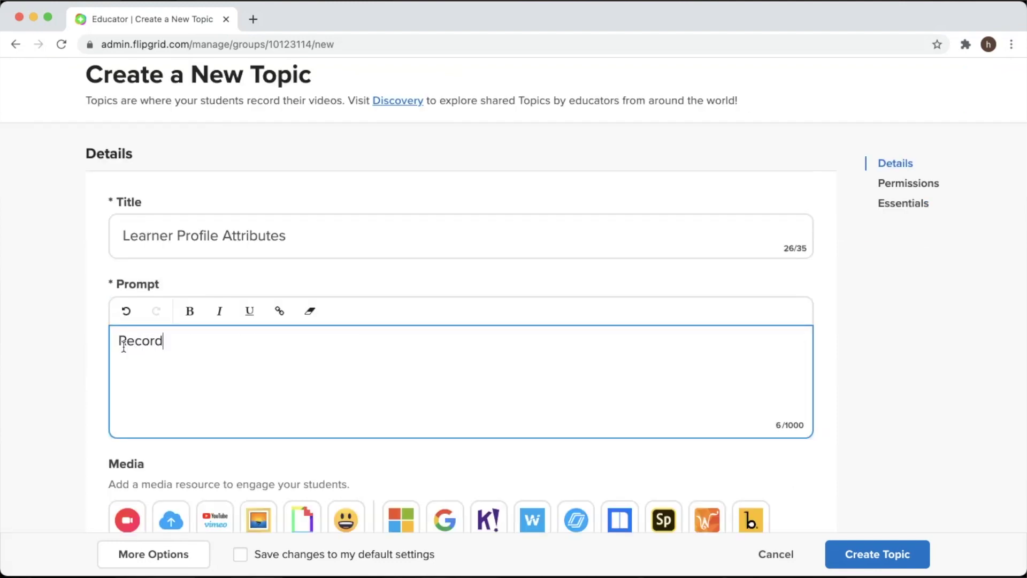
type("yourselves explaining a")
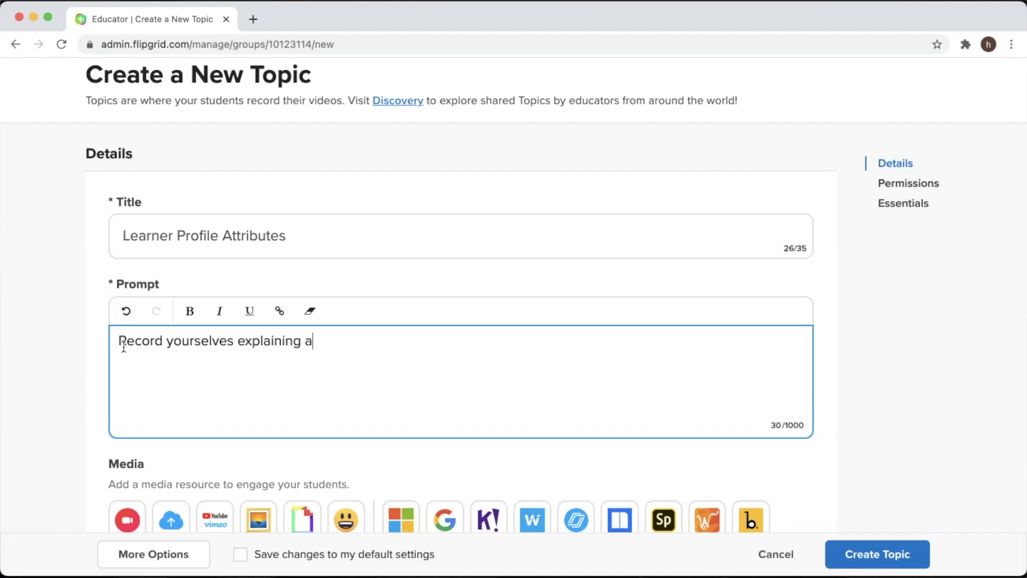
type(" learner profile attribute you ")
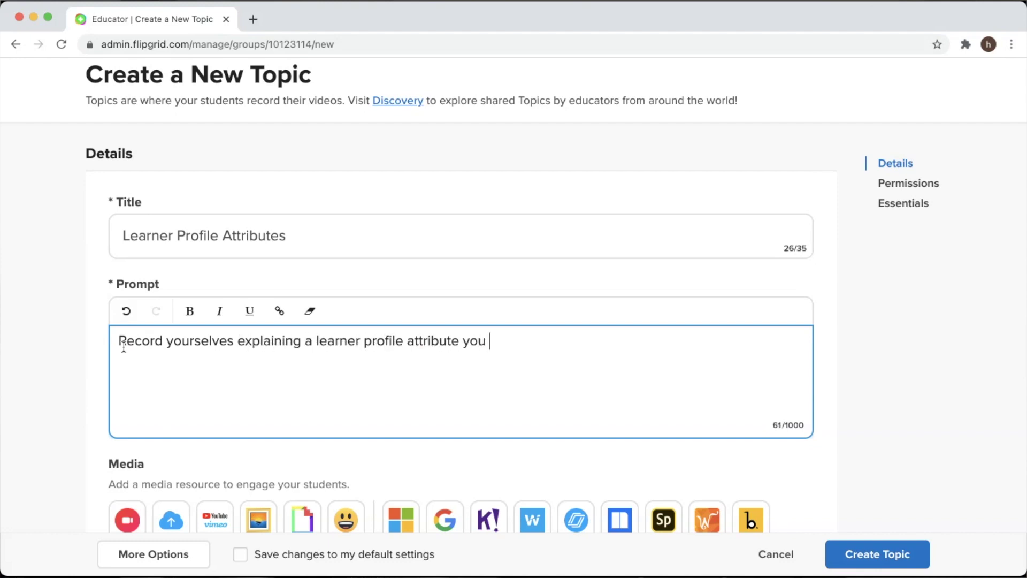
type("exhibited during the weekend.")
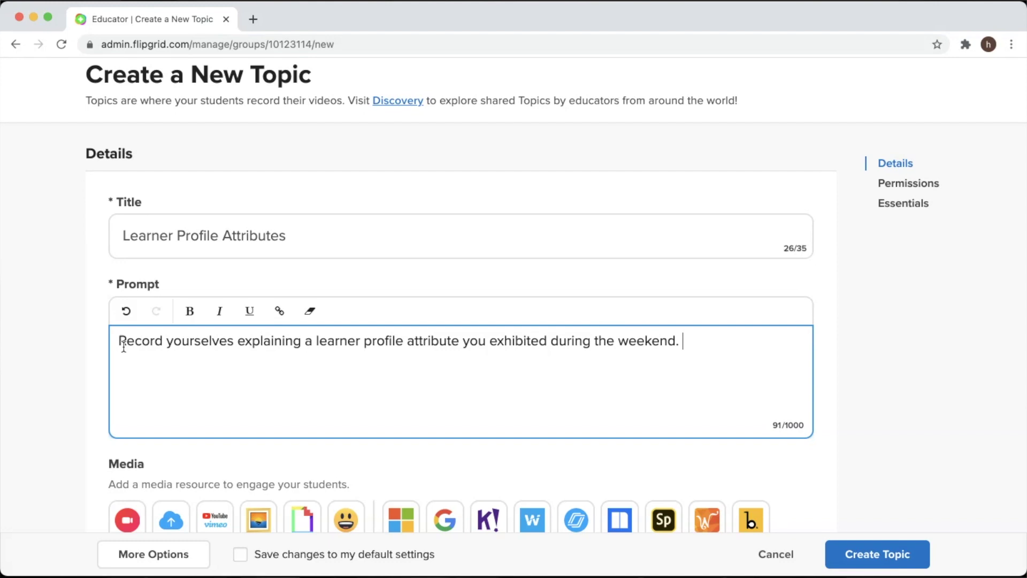
scroll(652, 487, "down", 7)
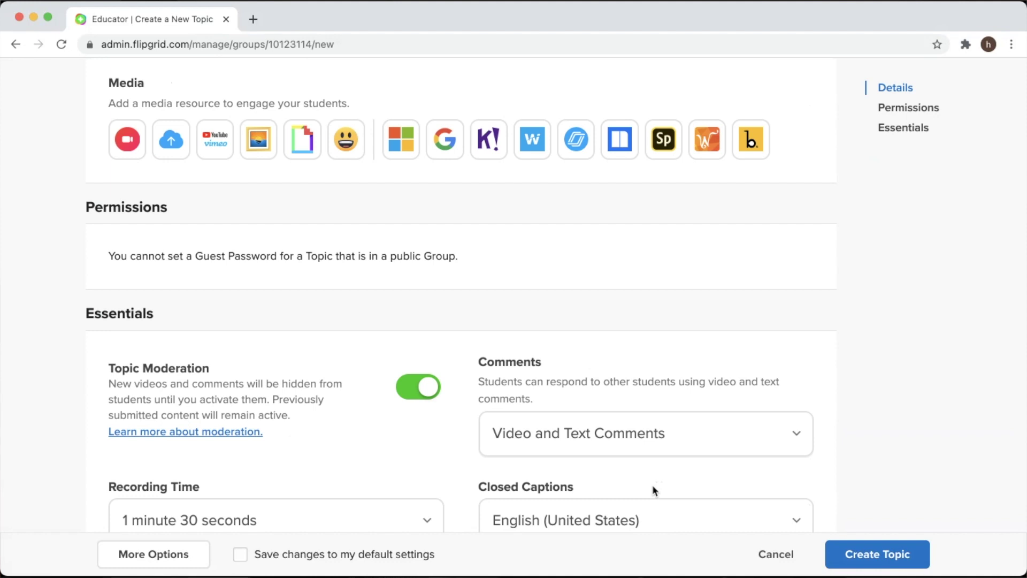
scroll(653, 484, "up", 1)
scroll(214, 315, "up", 2)
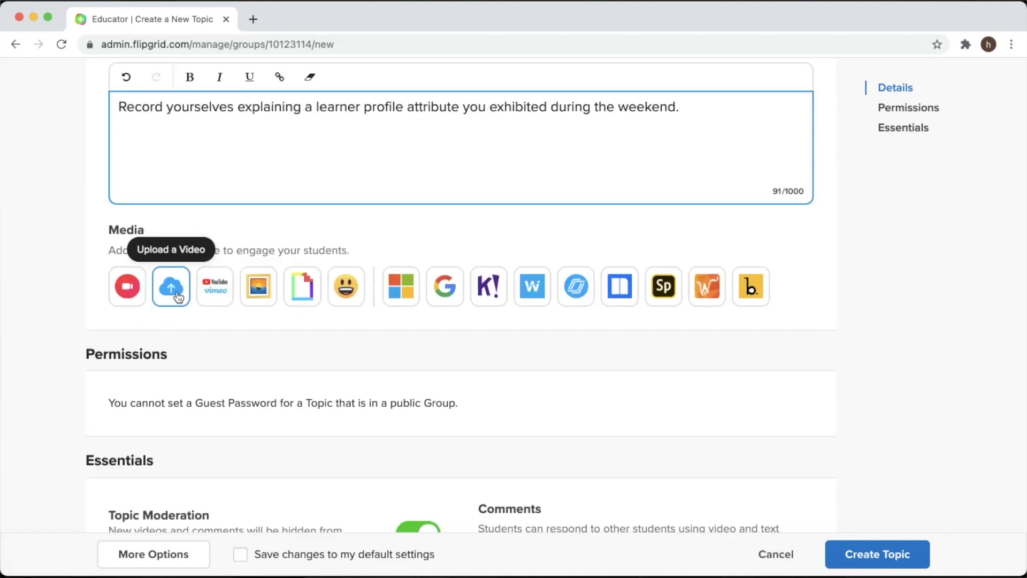
left_click(179, 296)
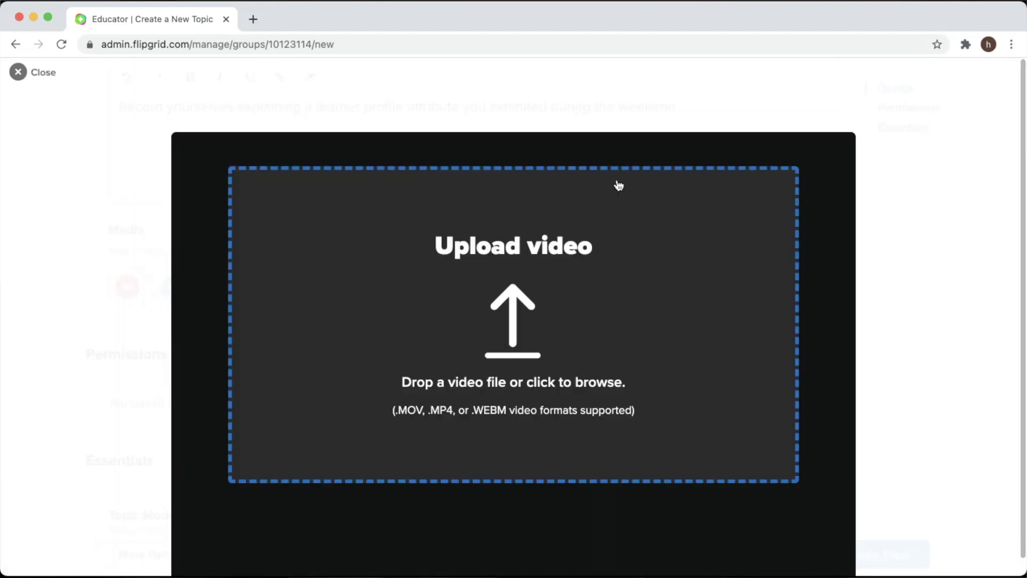
left_click(18, 72)
left_click(214, 286)
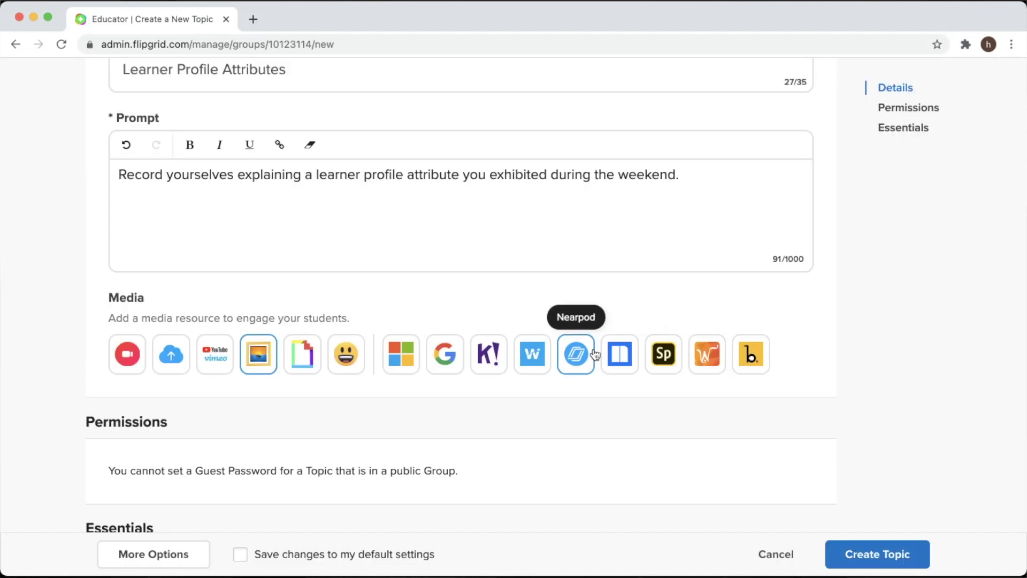
left_click(590, 354)
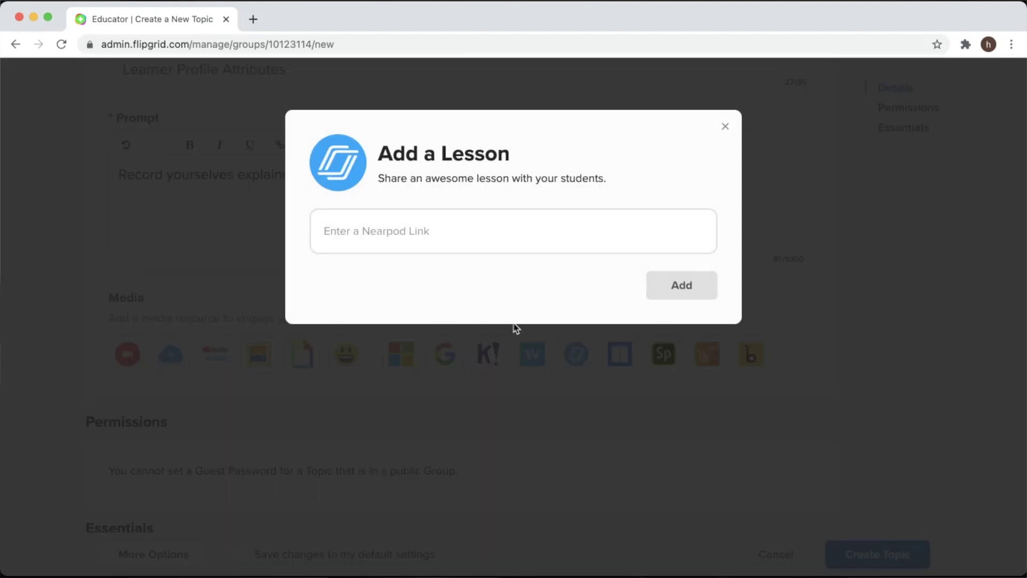
left_click(724, 128)
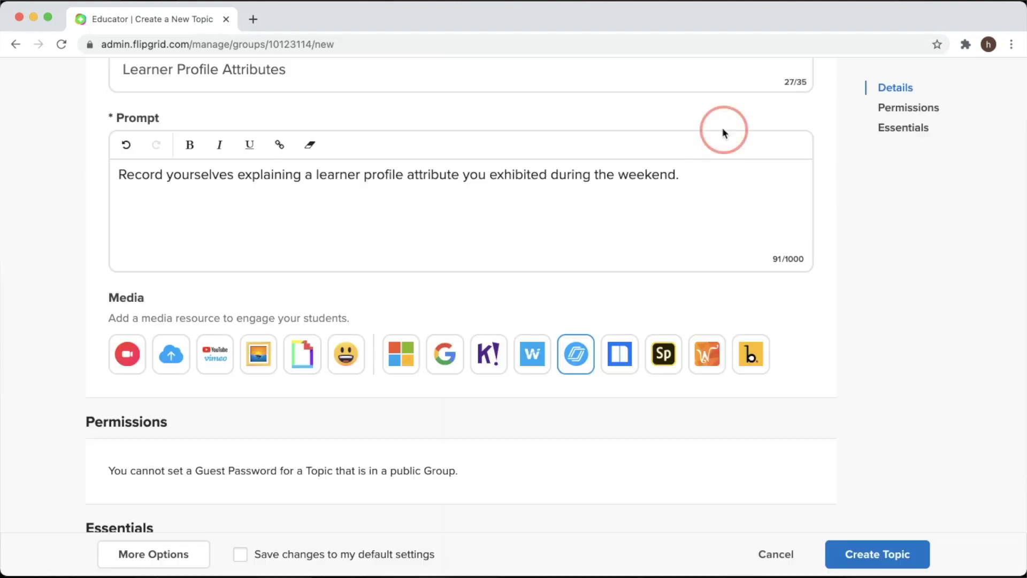
left_click(436, 350)
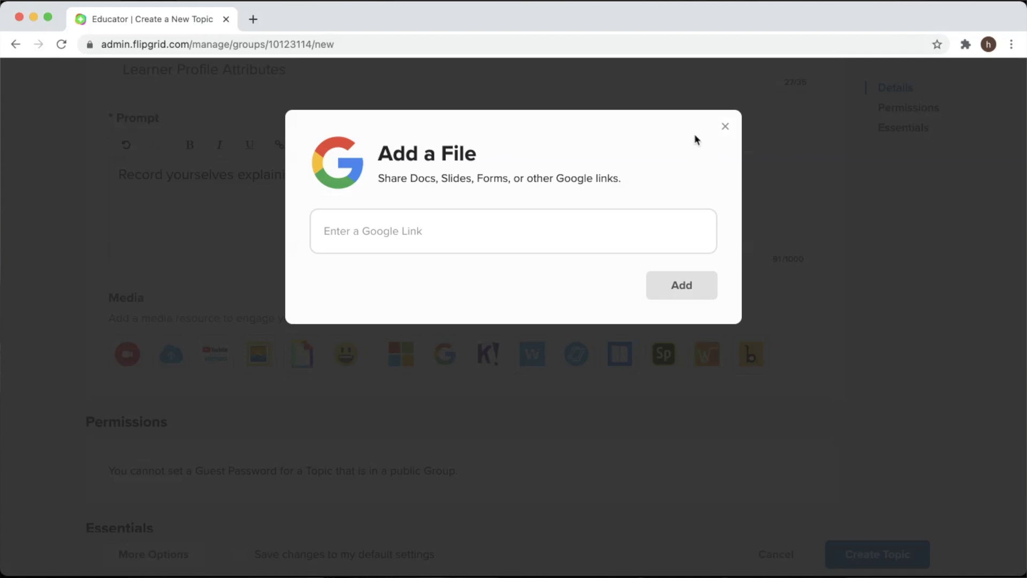
left_click(725, 127)
scroll(498, 418, "down", 5)
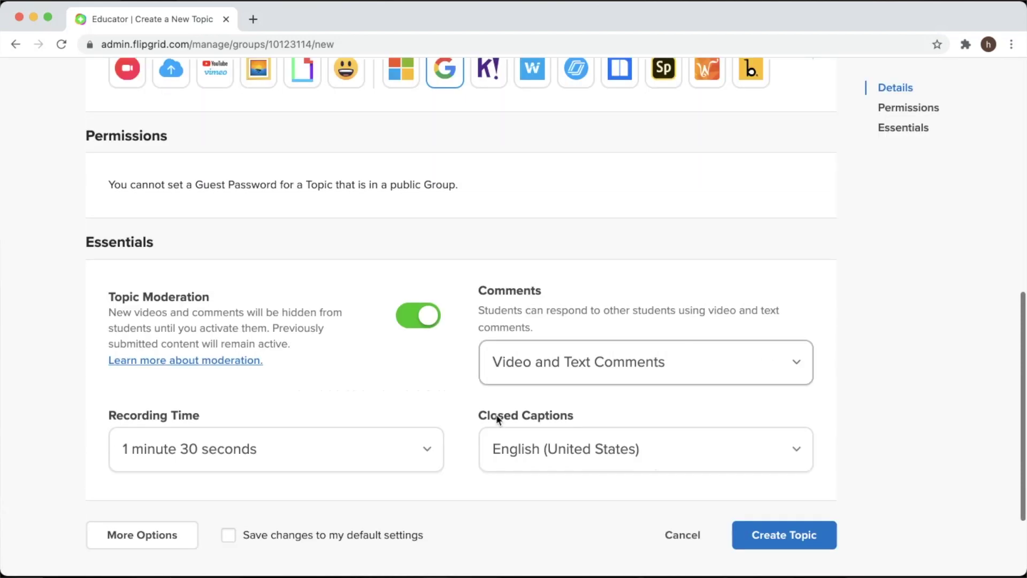
scroll(496, 415, "down", 2)
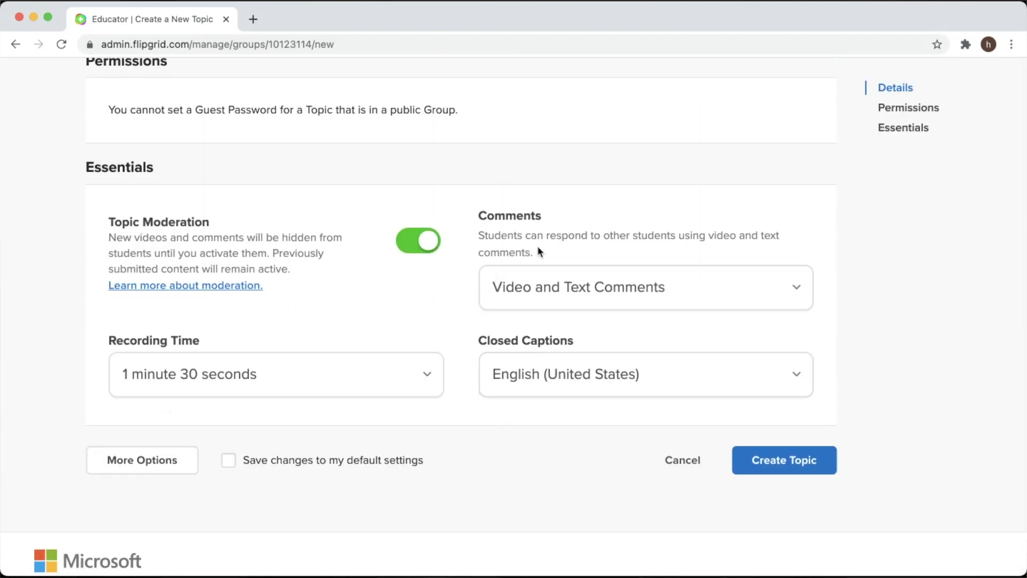
left_click(598, 293)
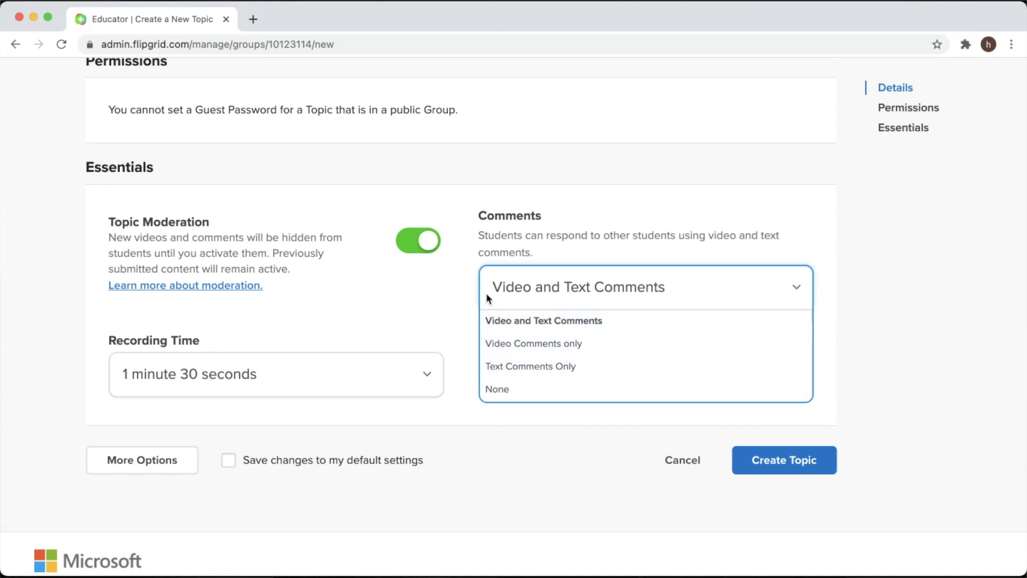
left_click(299, 374)
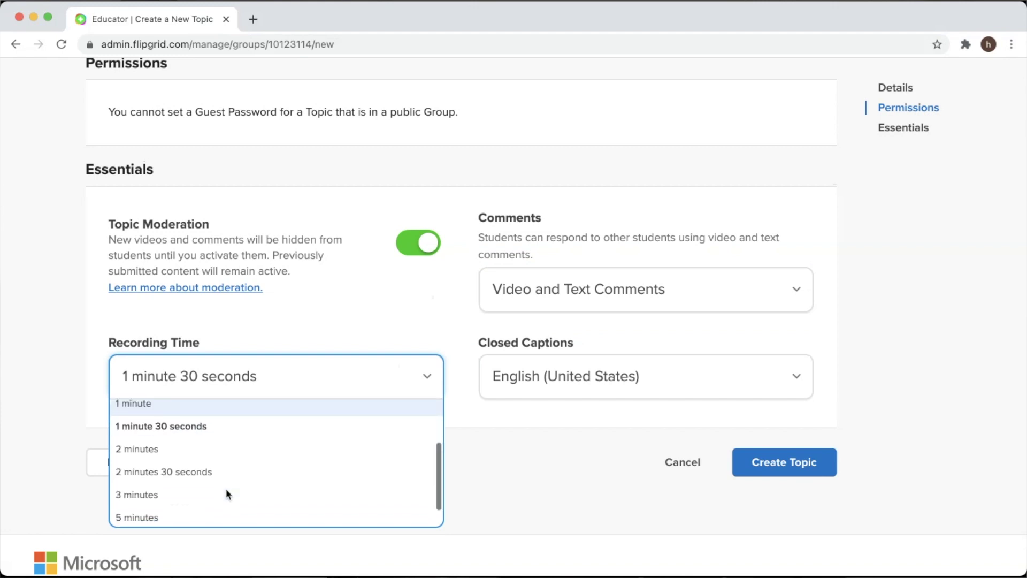
scroll(225, 490, "down", 1)
scroll(212, 452, "down", 1)
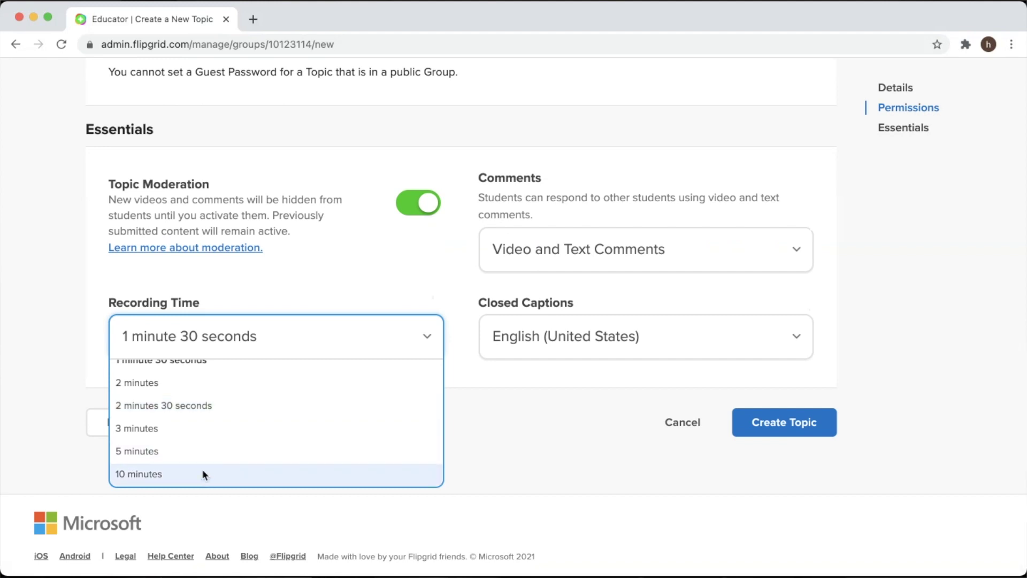
left_click(299, 291)
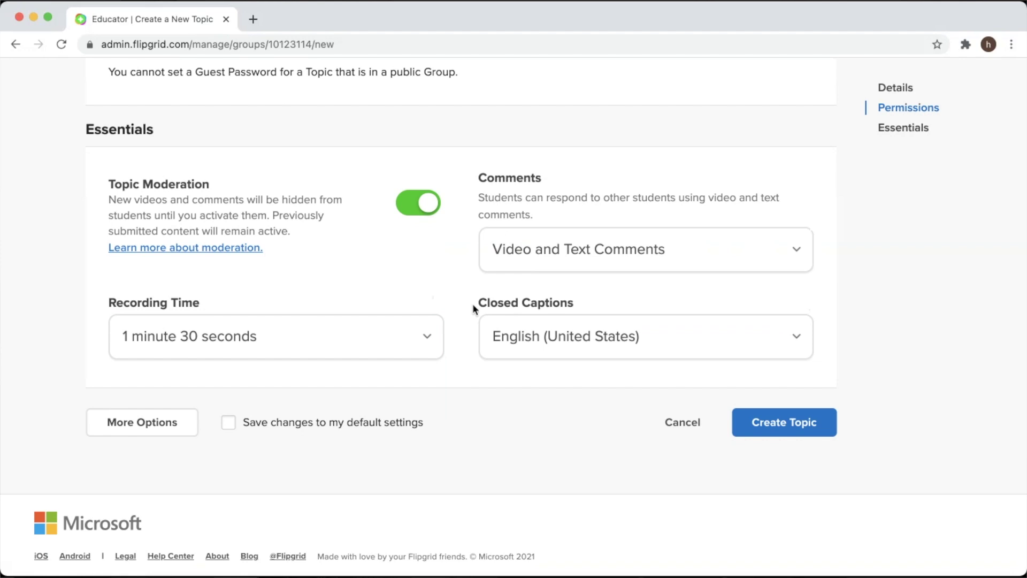
left_click(532, 342)
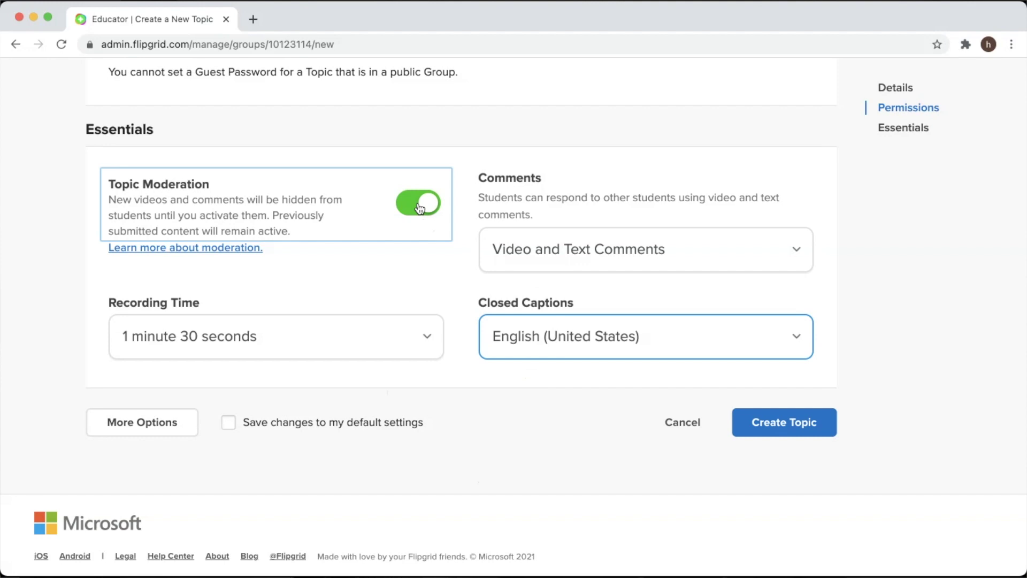
Create the Learner Profile Attributes topic, copy its share link, and close the ready dialog
left_click(770, 428)
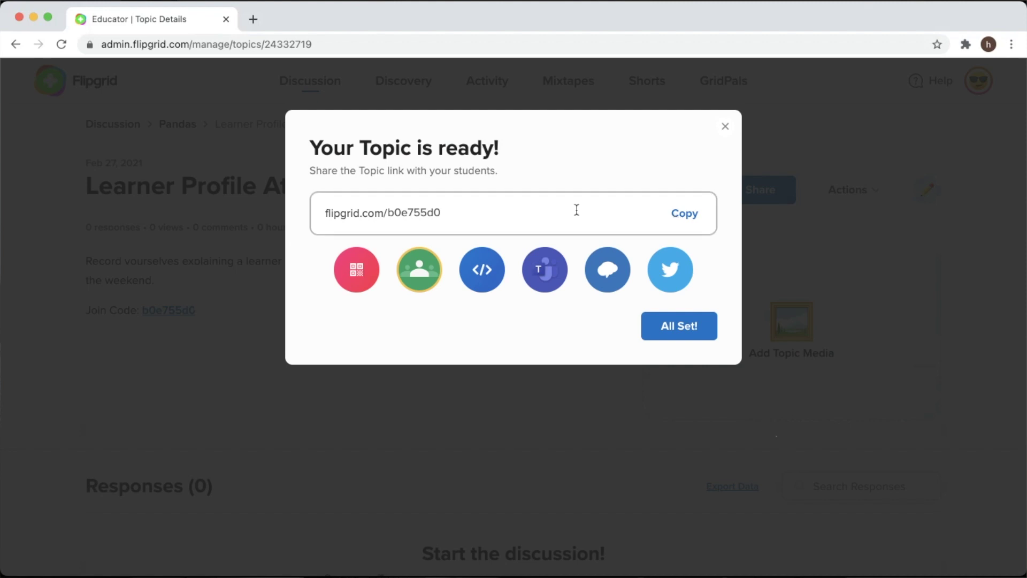
left_click(689, 214)
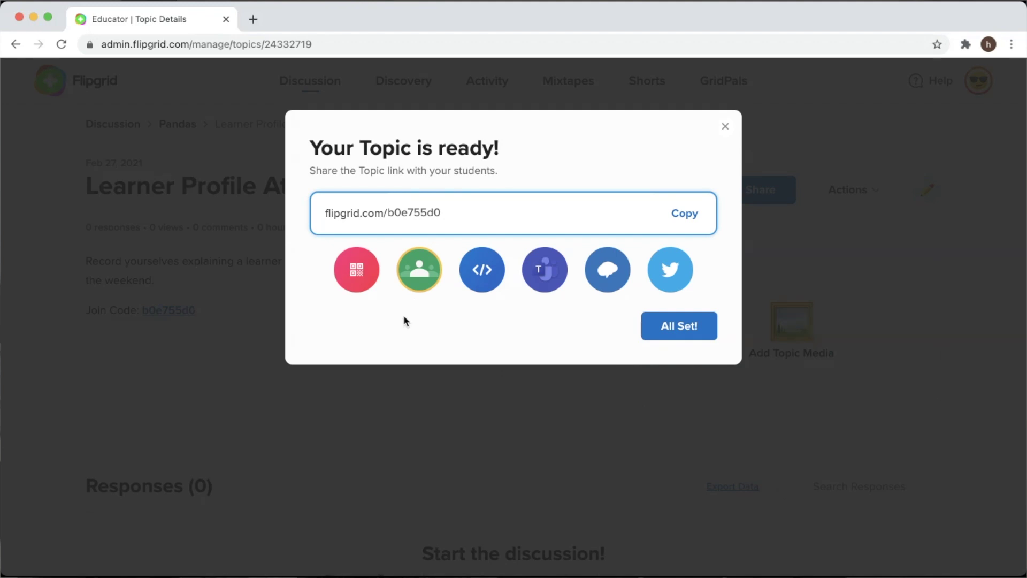
key("Escape")
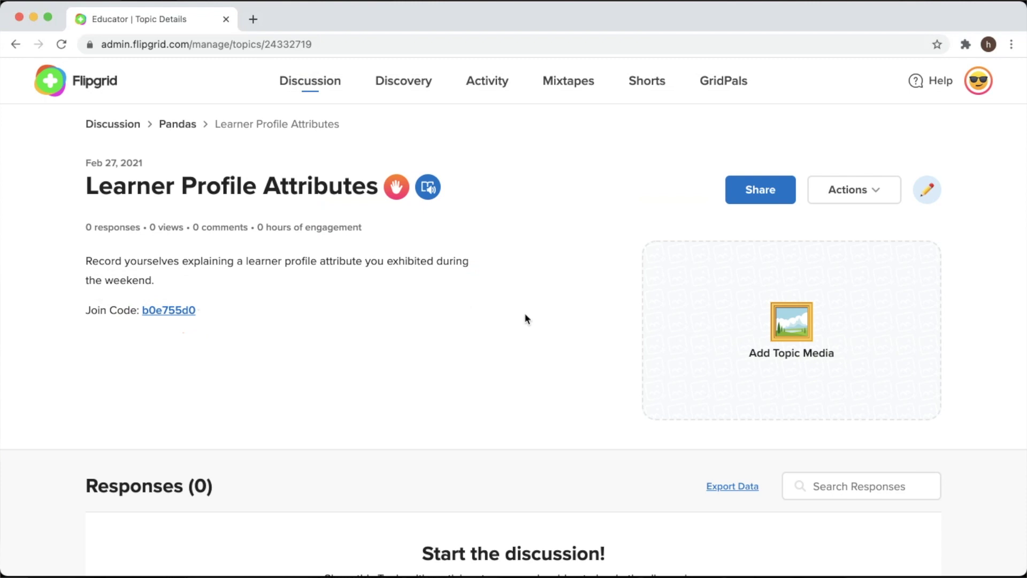
scroll(562, 355, "down", 4)
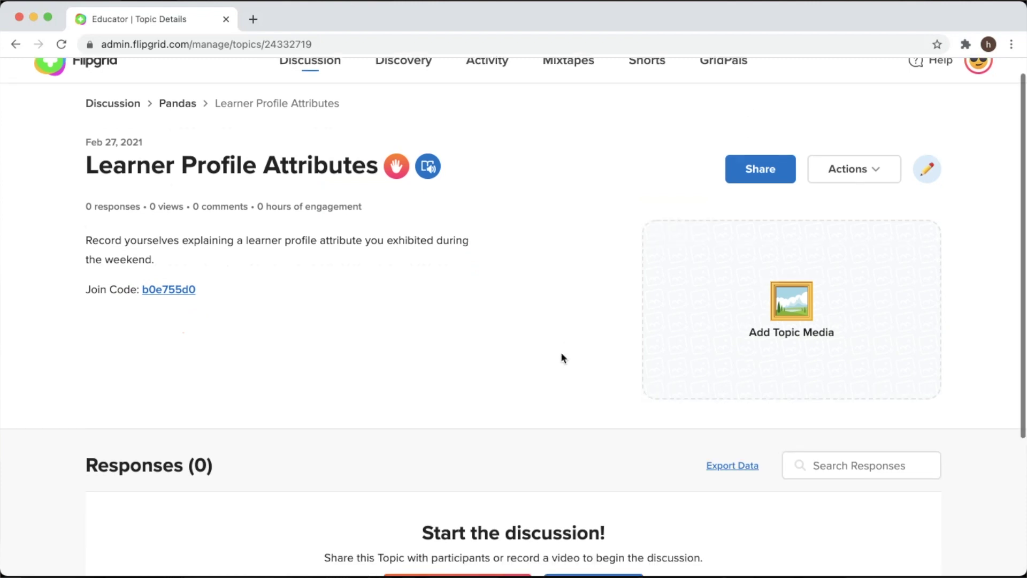
scroll(562, 355, "up", 4)
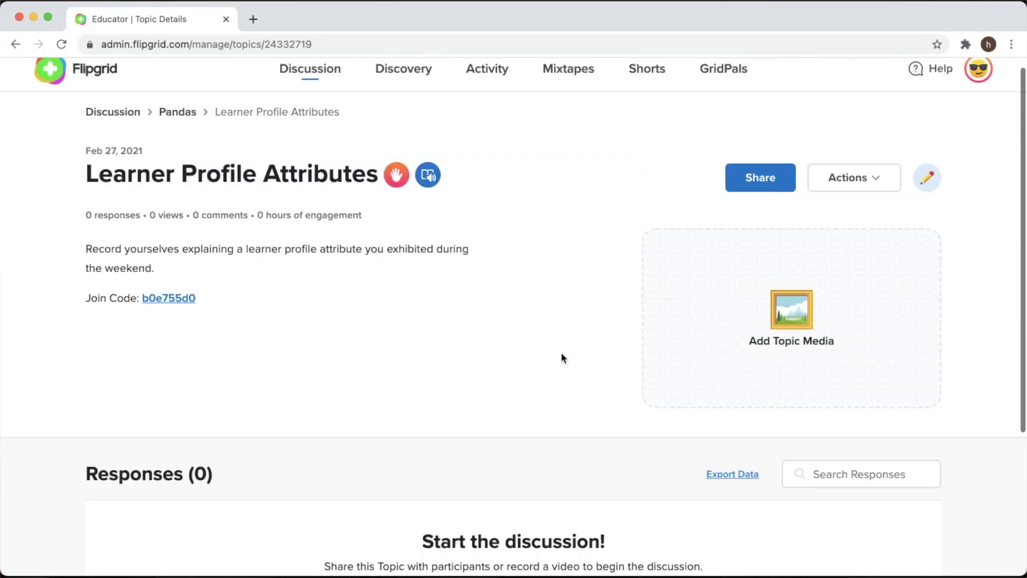
scroll(562, 355, "down", 1)
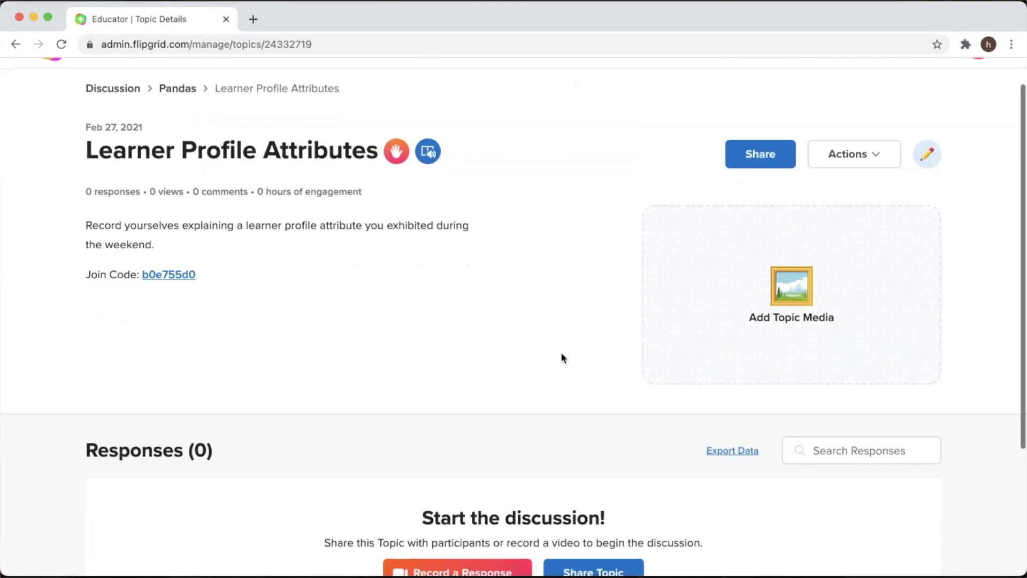
scroll(562, 354, "up", 1)
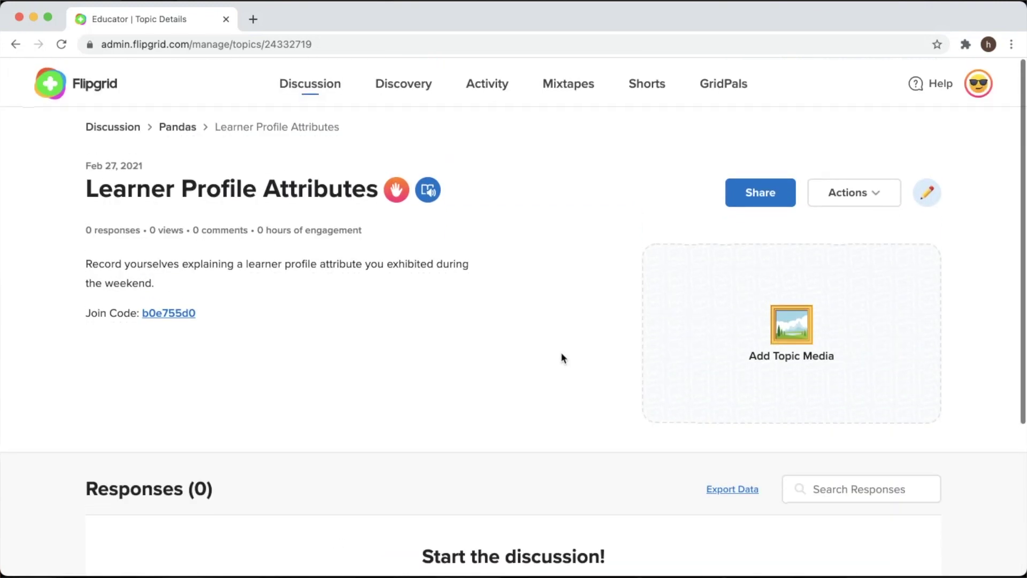
left_click(965, 44)
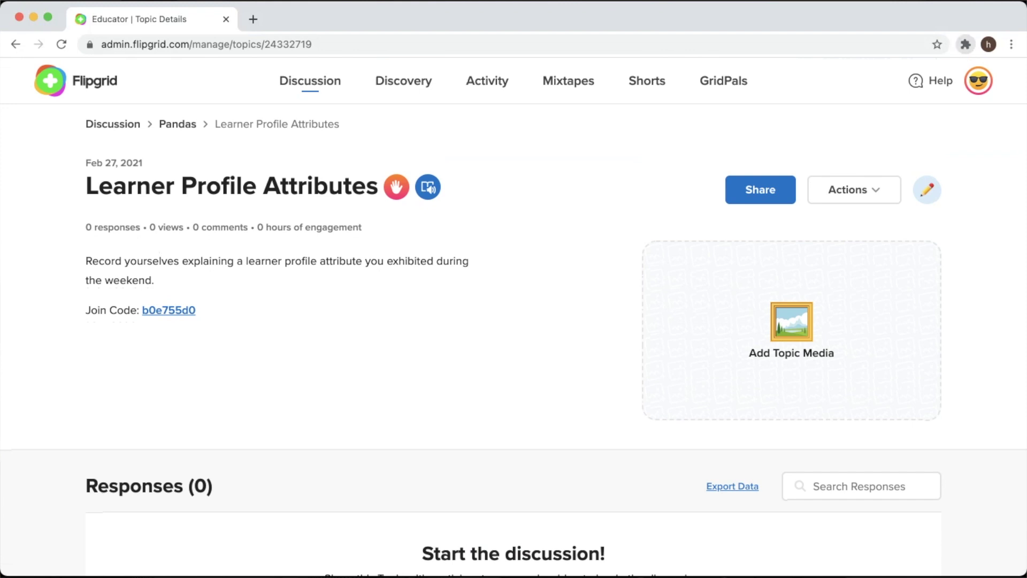